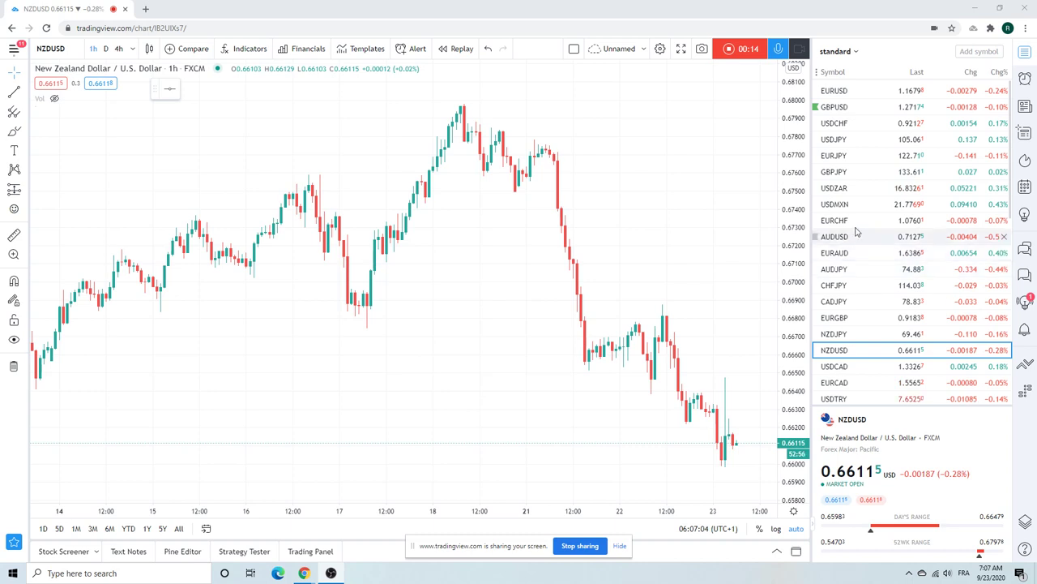
# Replace the NZDUSD chart with GC1! gold futures on the daily timeframe
pyautogui.scroll(-2, 856, 232)
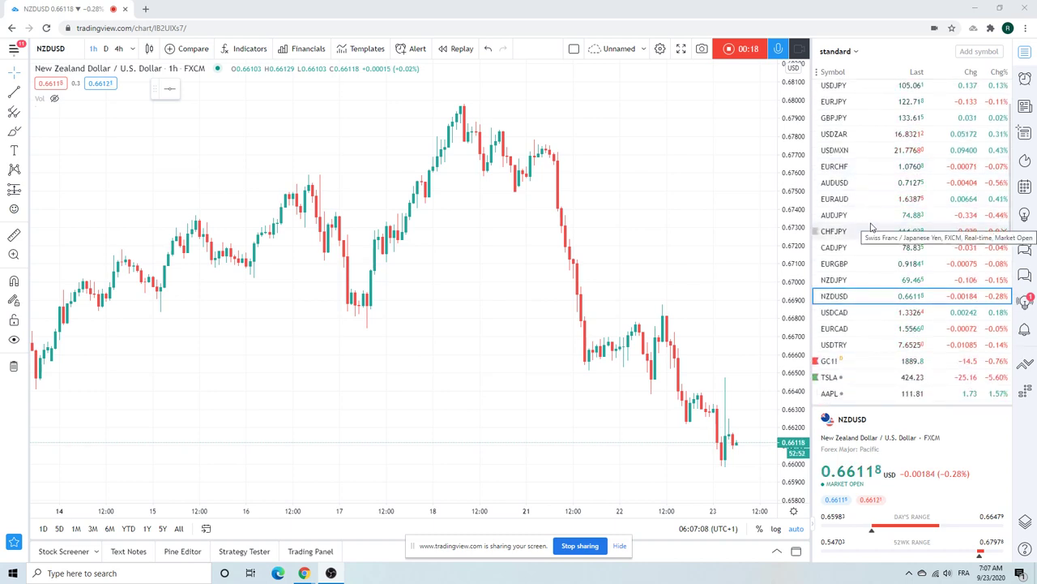
pyautogui.click(868, 362)
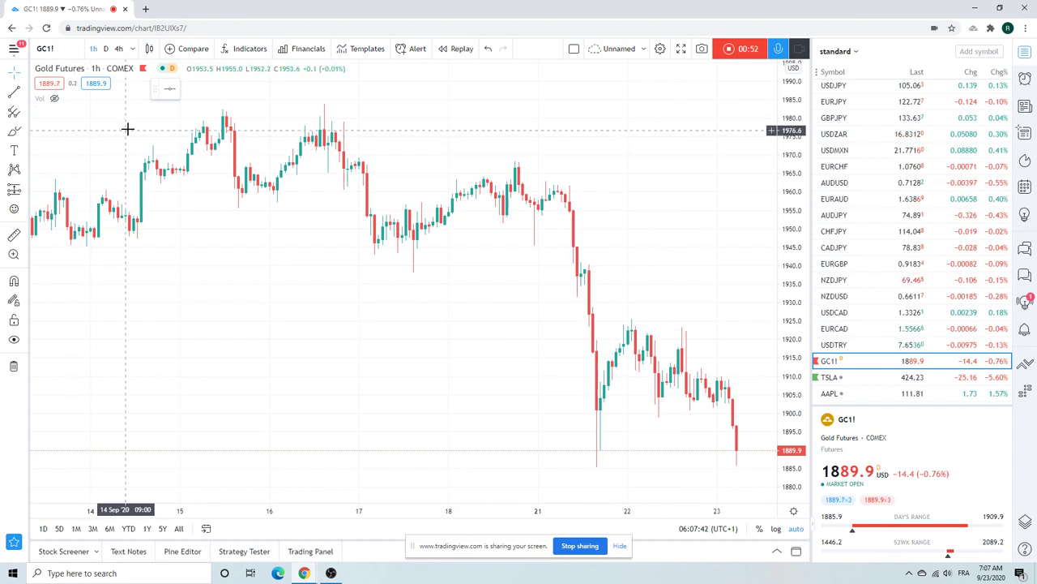
pyautogui.click(105, 50)
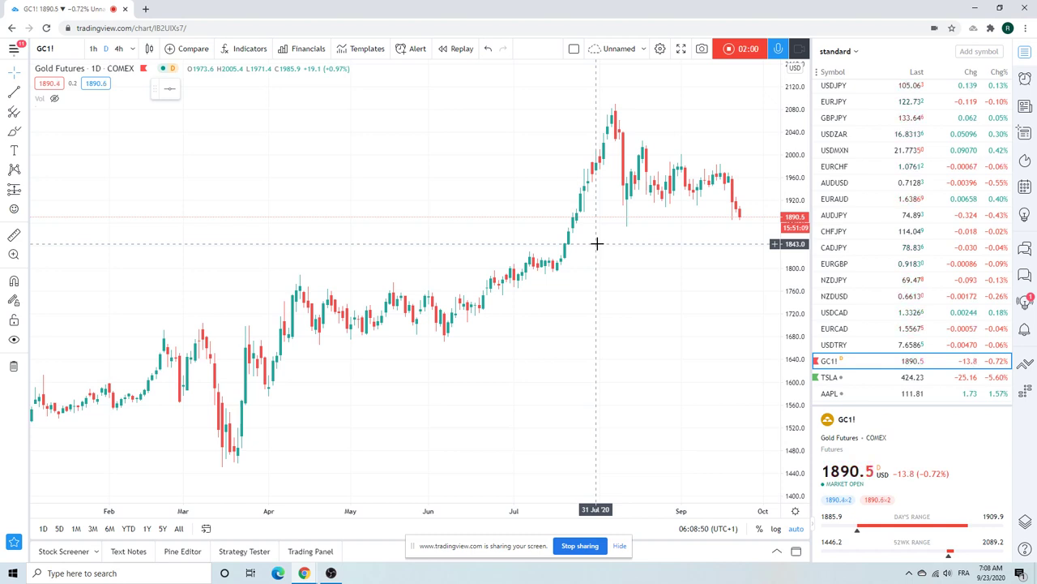
pyautogui.scroll(2, 866, 188)
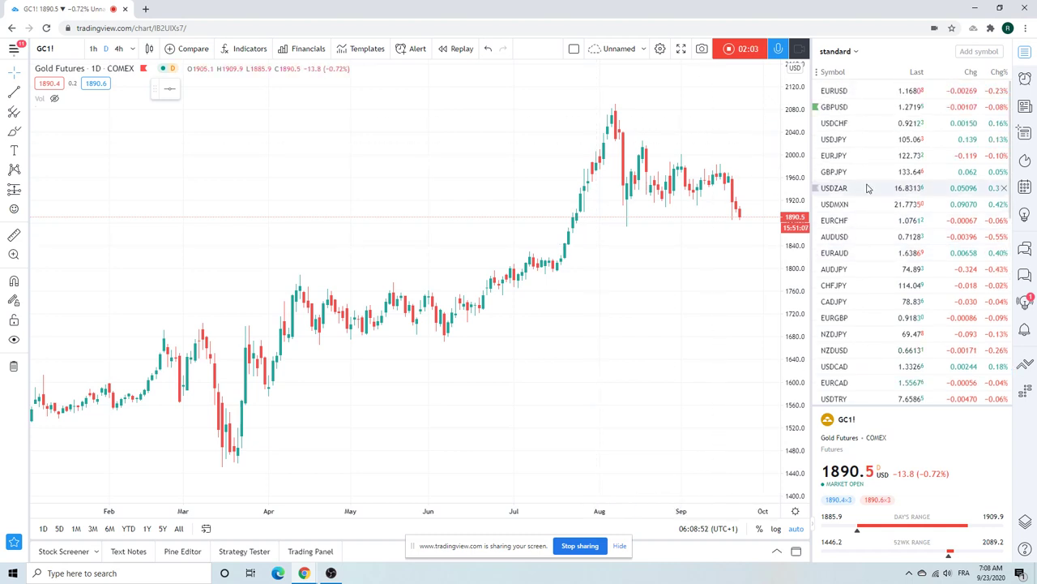
# Chart EURUSD on 1-hour candles, zoomed out to span late August through 23 September
pyautogui.click(850, 90)
pyautogui.click(93, 49)
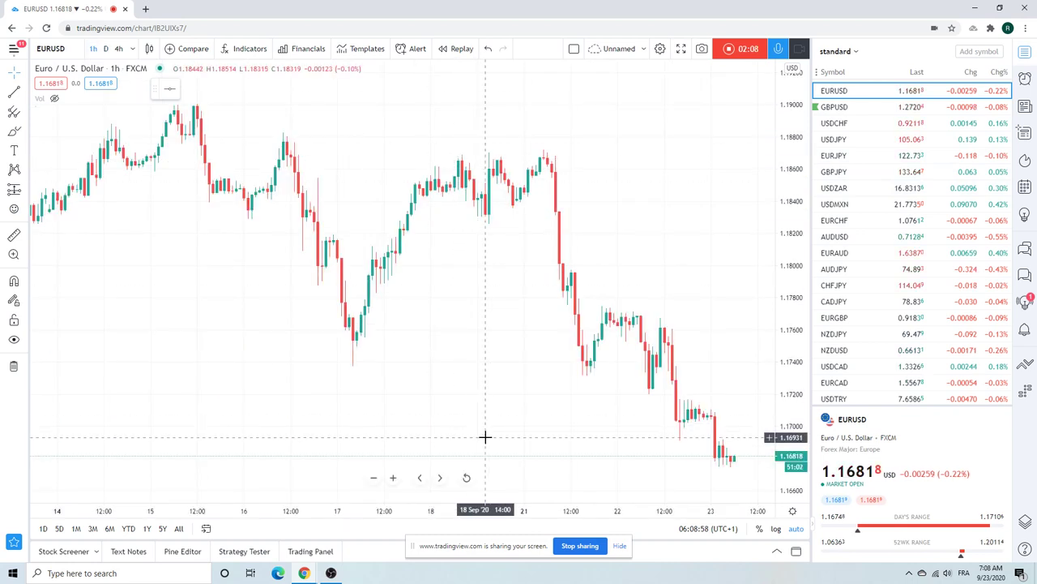
pyautogui.moveTo(484, 447)
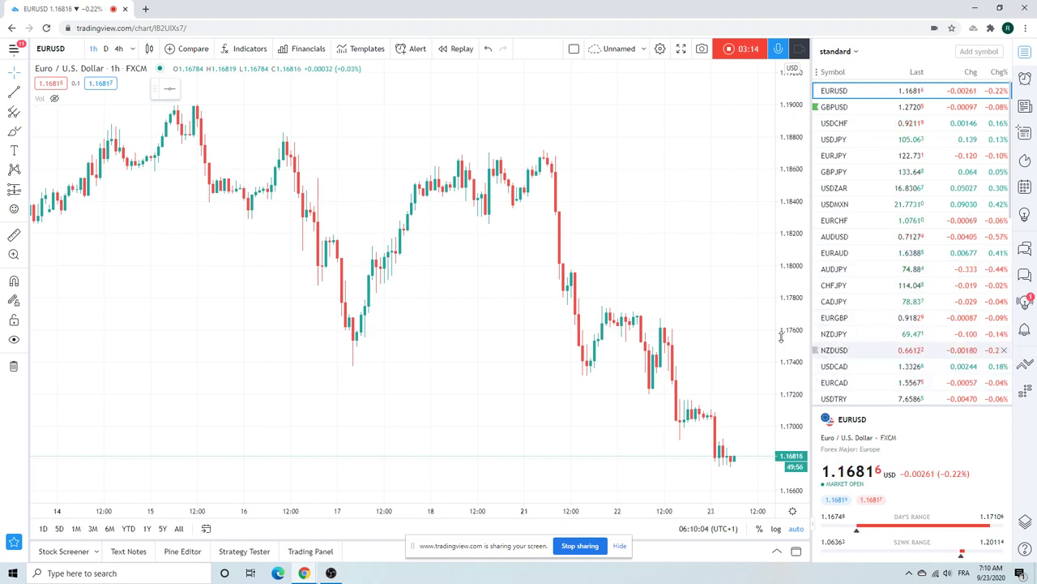
pyautogui.scroll(-2, 608, 231)
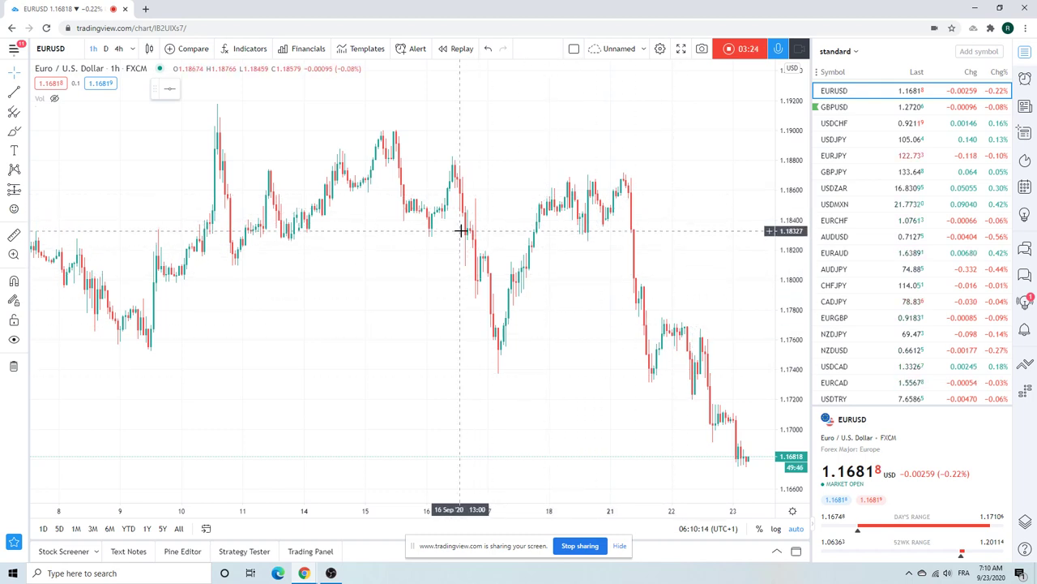
pyautogui.scroll(-3, 630, 256)
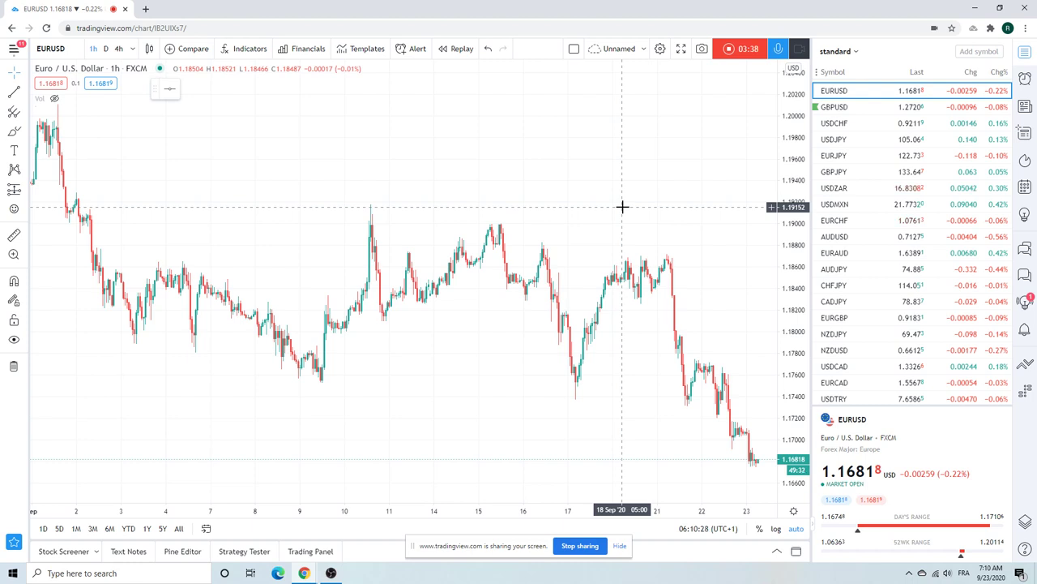
pyautogui.scroll(-2, 623, 207)
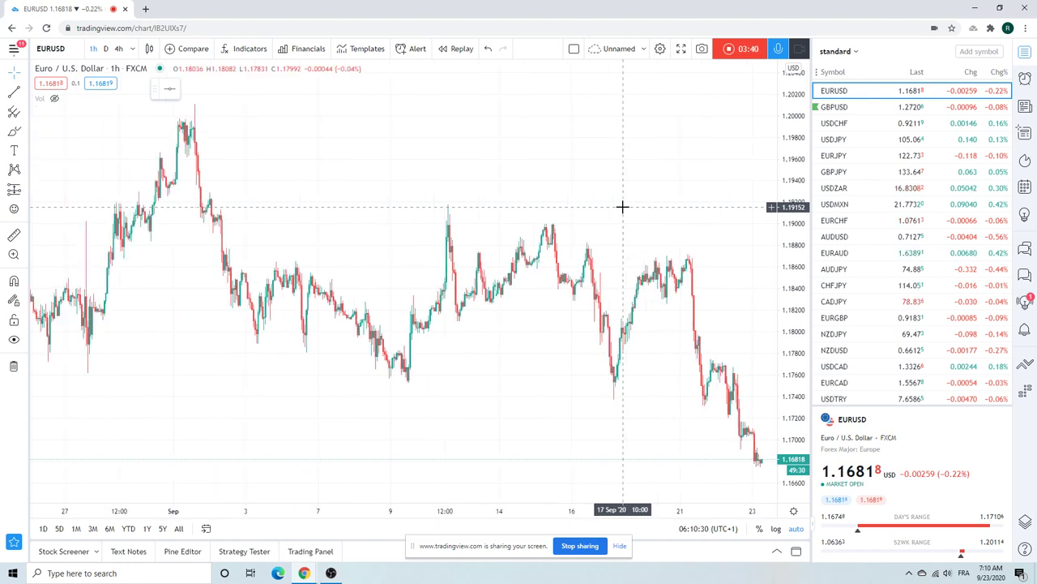
# Put EURUSD on daily candles, spanning roughly September 2019 to October 2020
pyautogui.click(105, 48)
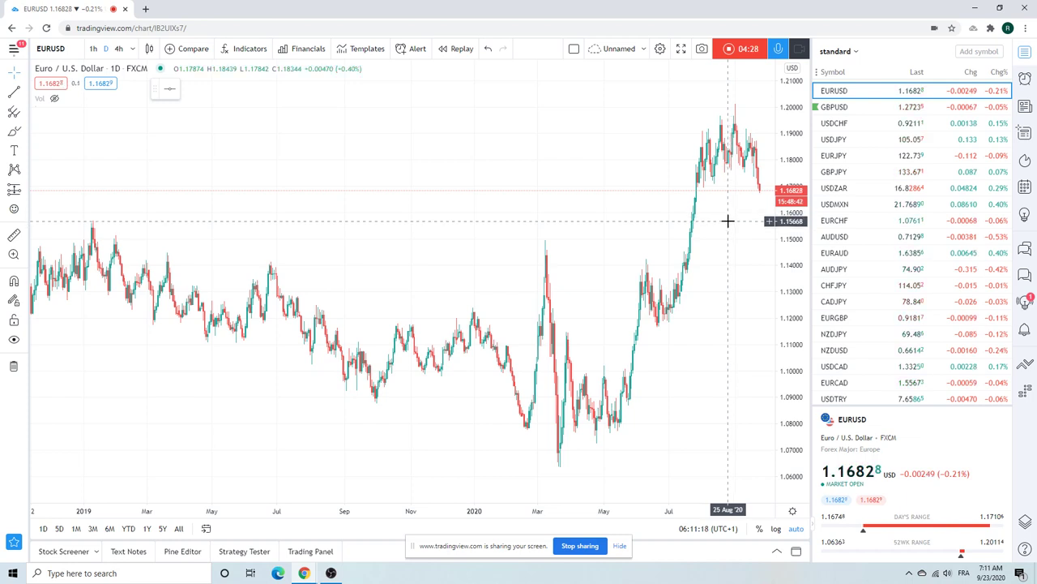
pyautogui.scroll(-3, 728, 221)
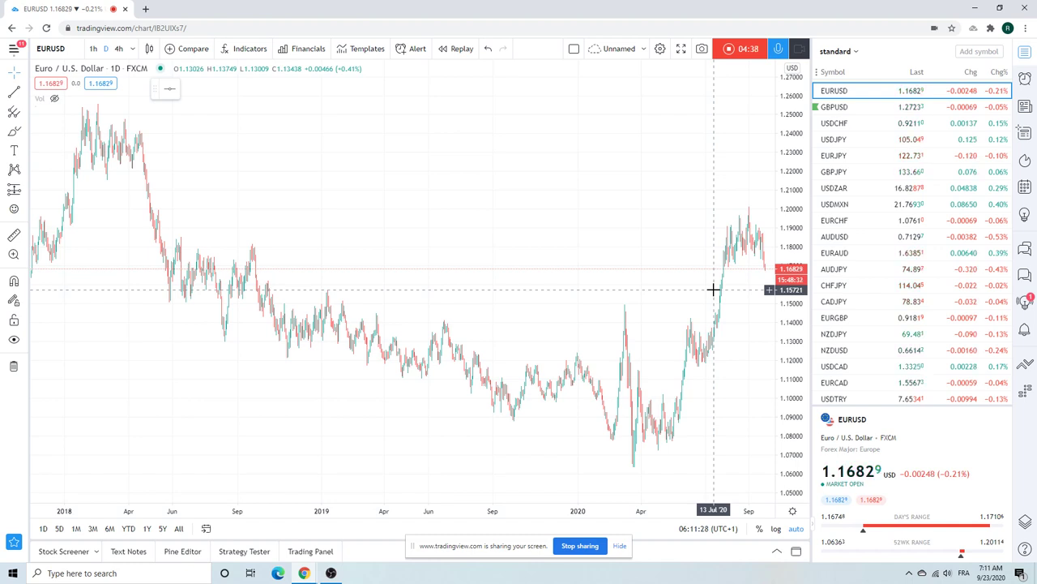
pyautogui.scroll(2, 641, 294)
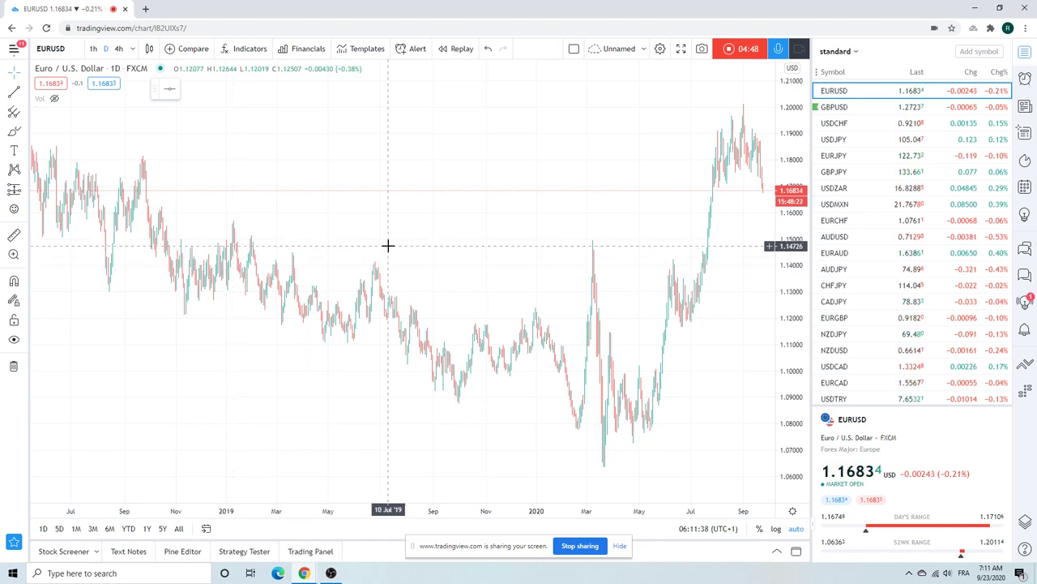
pyautogui.scroll(3, 544, 248)
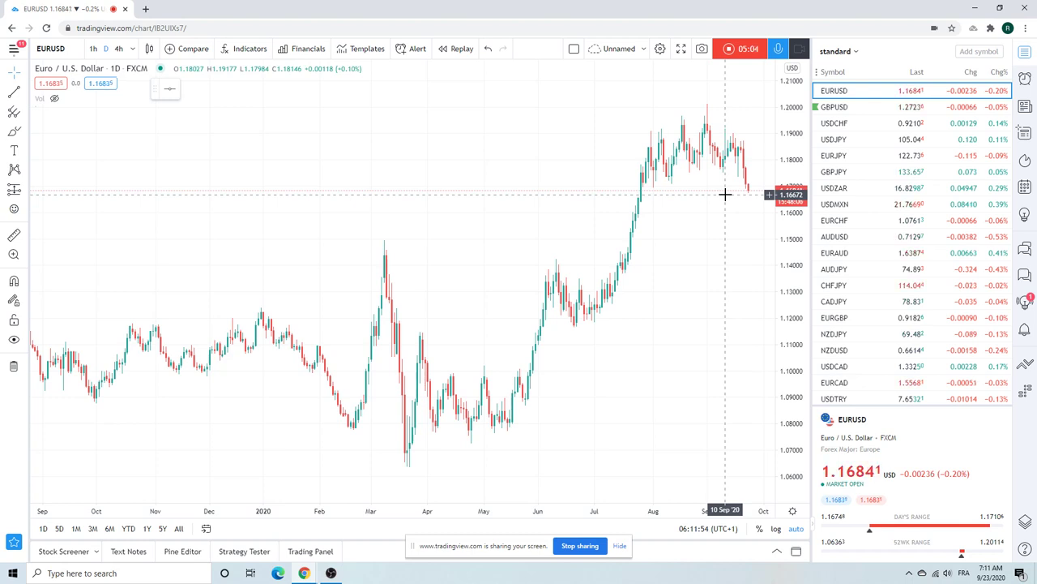
# Review GBPUSD on daily then 1-hour candles, then switch the chart to USDCHF
pyautogui.click(835, 113)
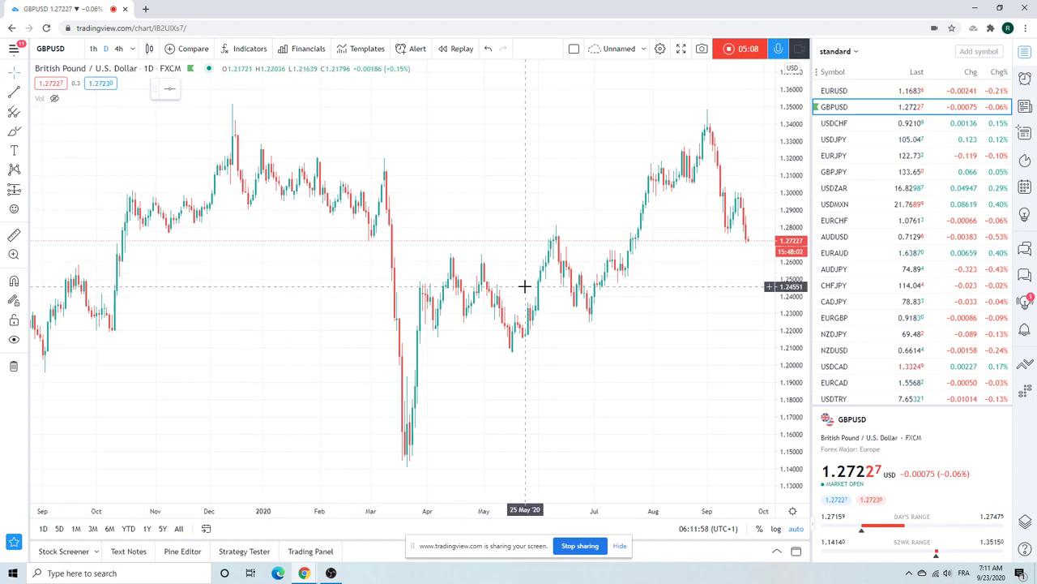
pyautogui.scroll(2, 460, 294)
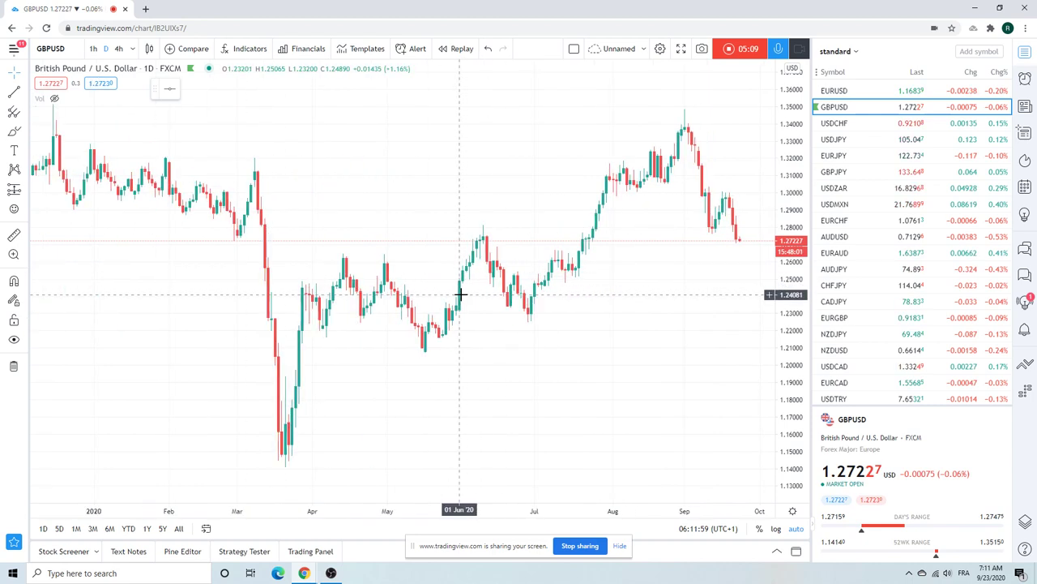
pyautogui.click(93, 48)
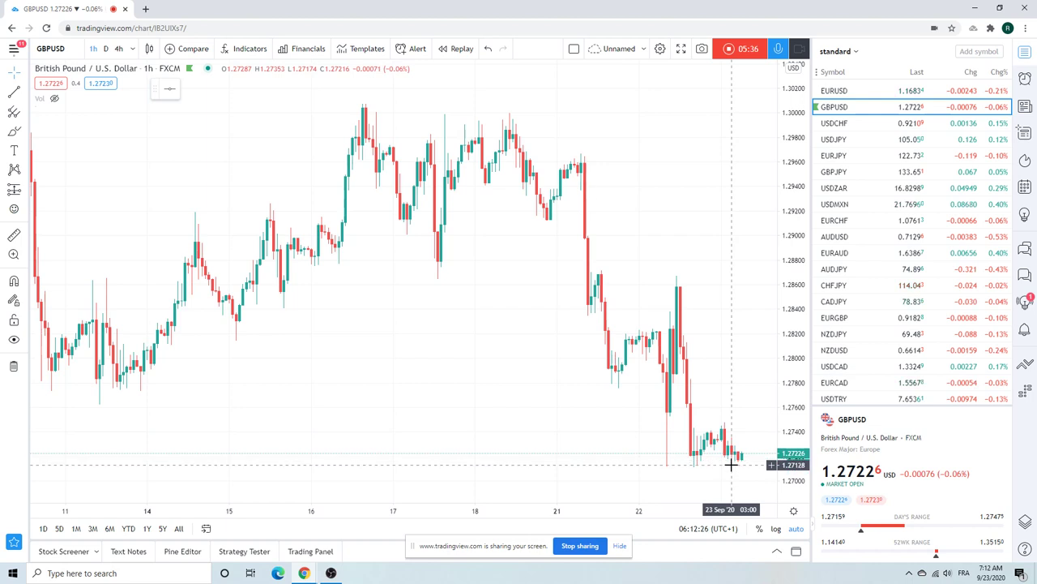
pyautogui.scroll(-5, 731, 464)
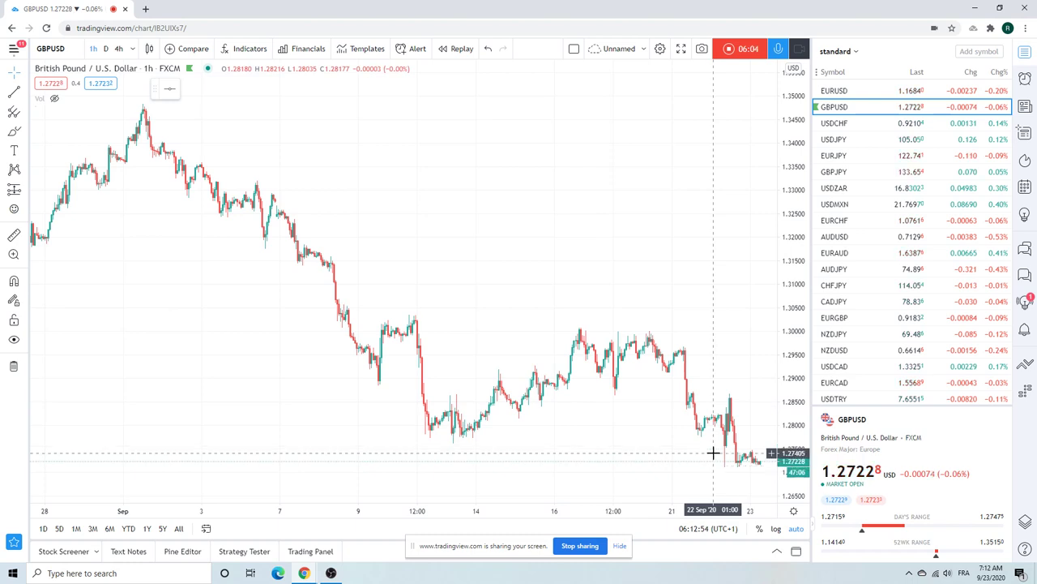
pyautogui.click(843, 124)
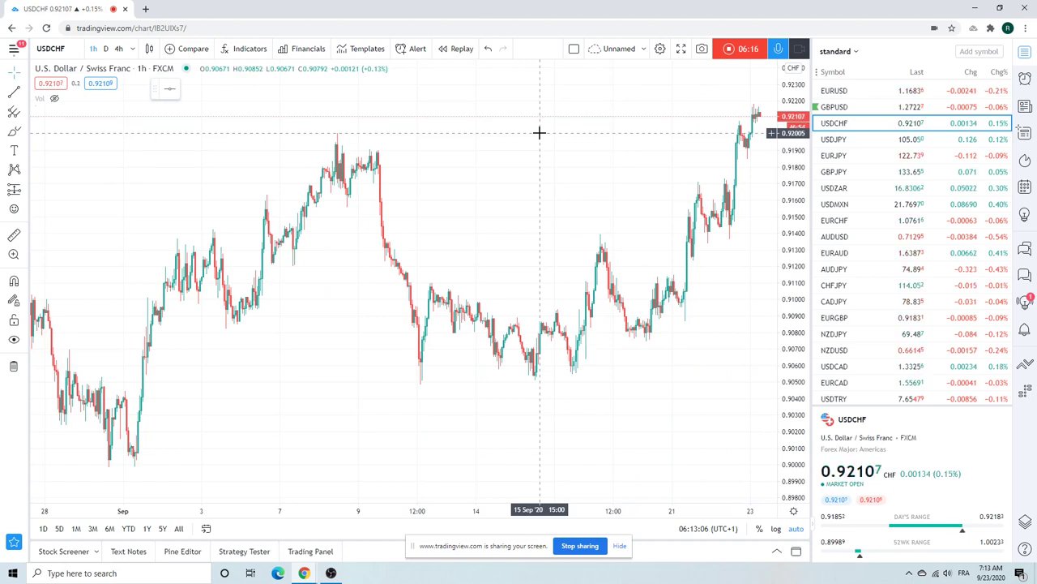
# Zoom the USDCHF hourly chart out to cover late July through September
pyautogui.scroll(-2, 539, 132)
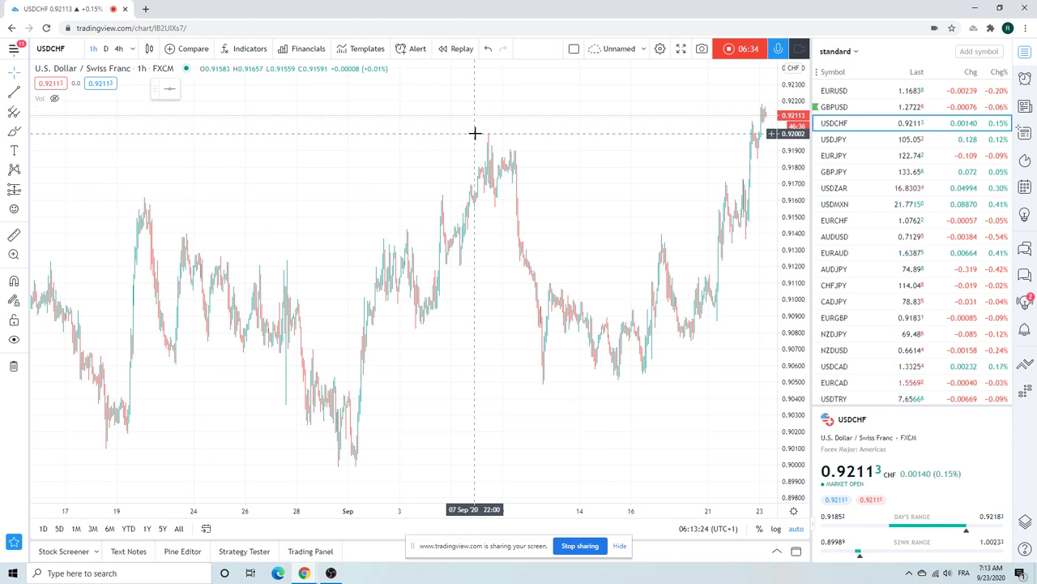
pyautogui.scroll(-2, 473, 133)
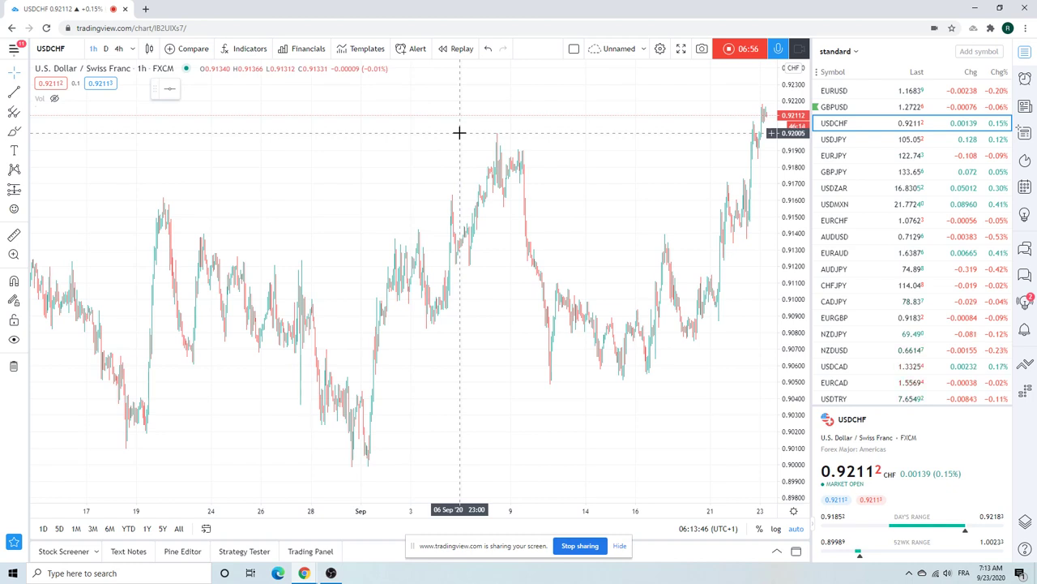
pyautogui.scroll(-3, 641, 141)
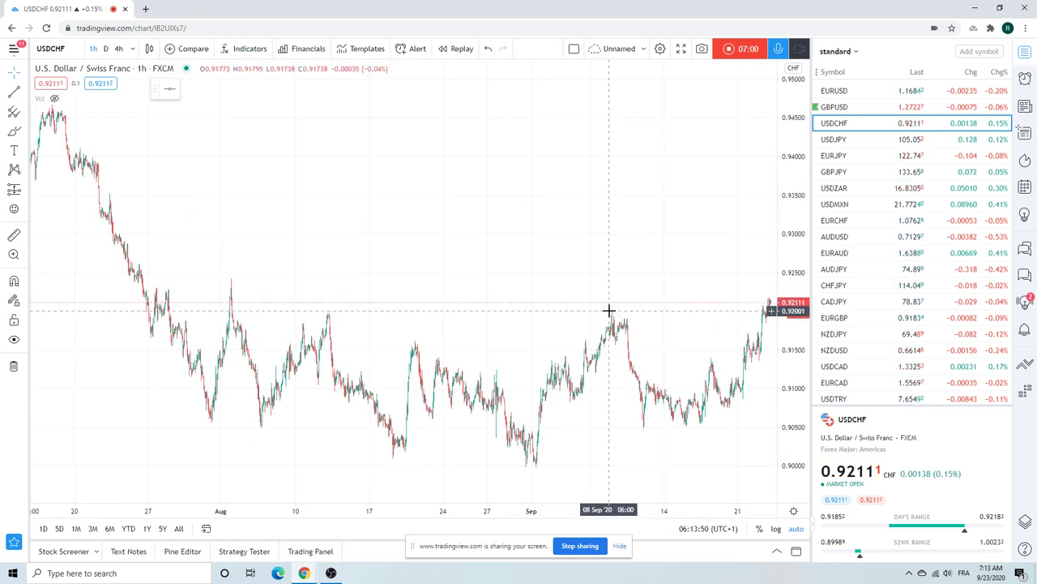
# Study USDJPY on the zoomed-in hourly chart, then switch to EURJPY
pyautogui.click(843, 139)
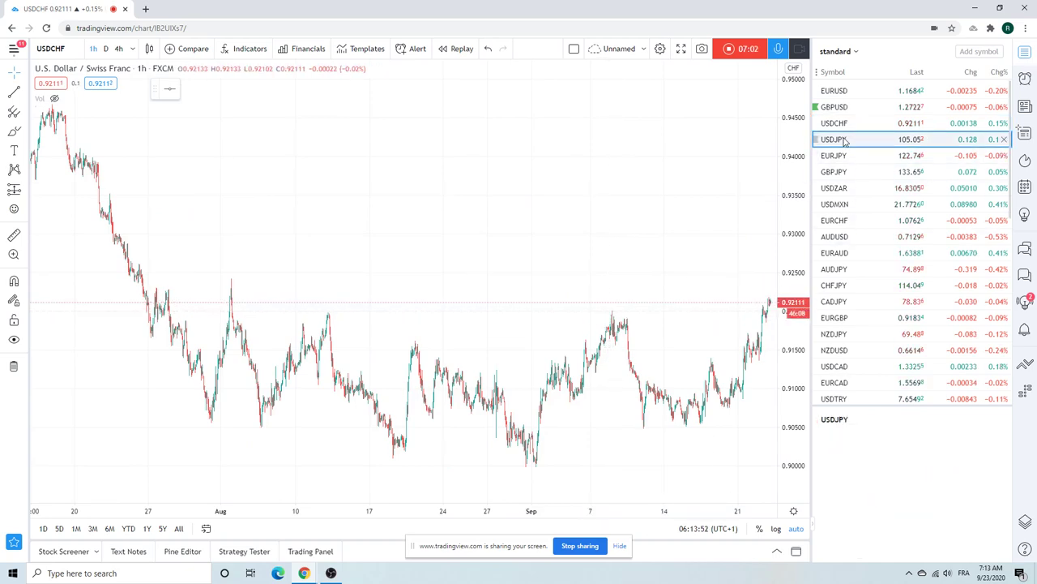
pyautogui.scroll(2, 544, 219)
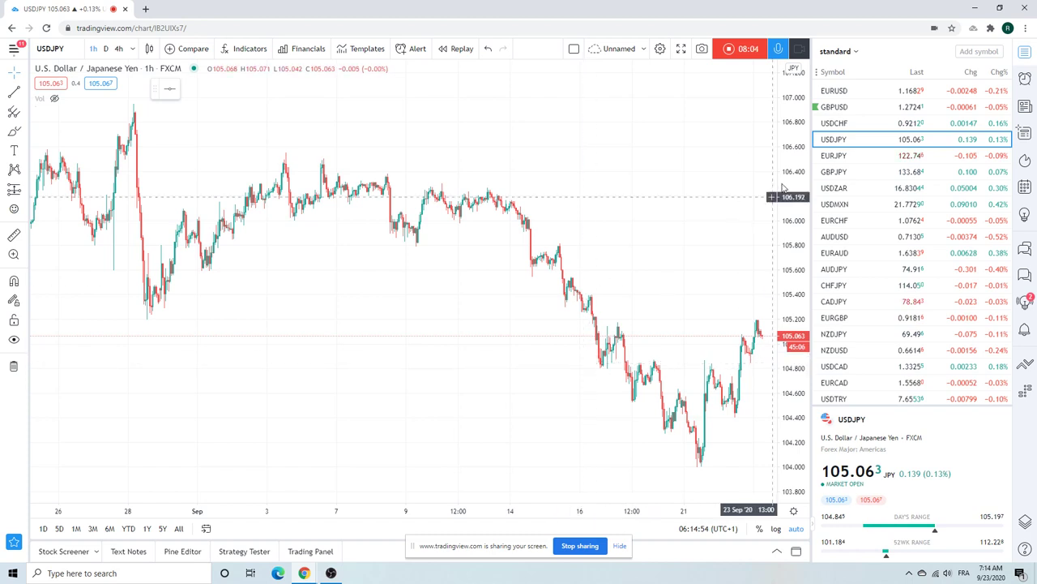
pyautogui.click(839, 157)
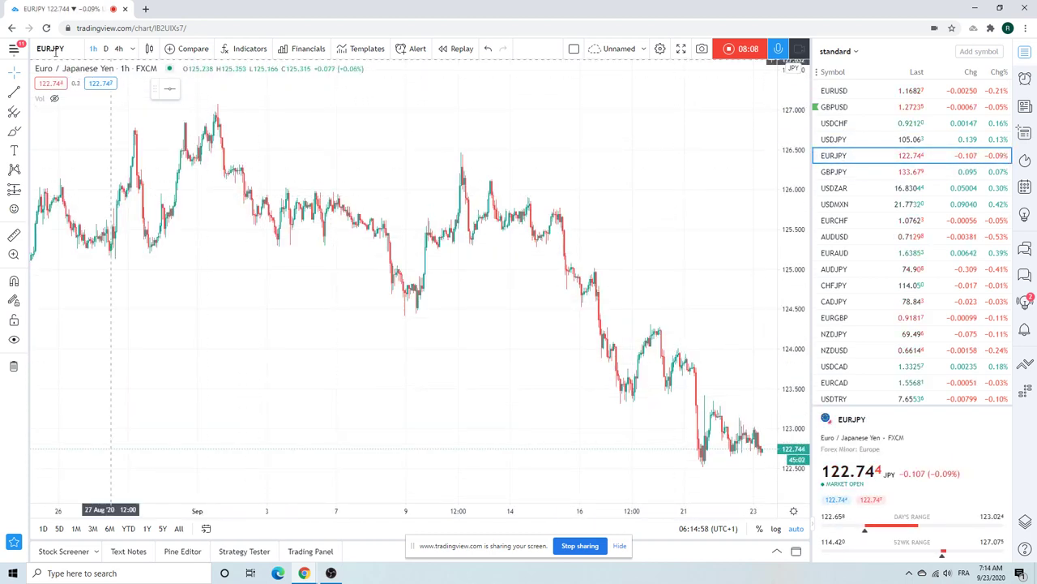
# Switch EURJPY to 4-hour candles covering June through September
pyautogui.click(118, 49)
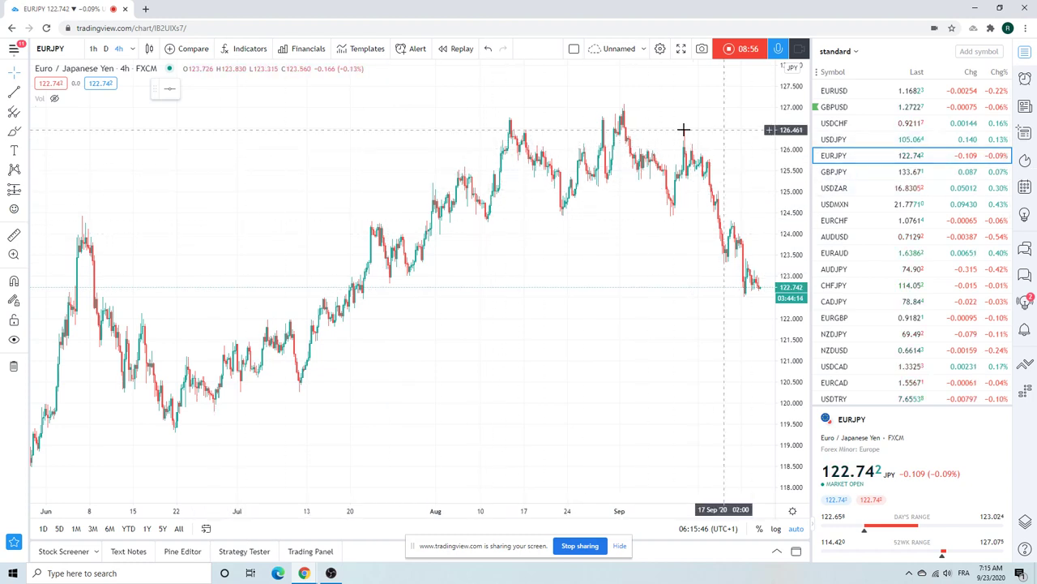
# Switch the chart to USDZAR on the 4-hour timeframe
pyautogui.click(829, 193)
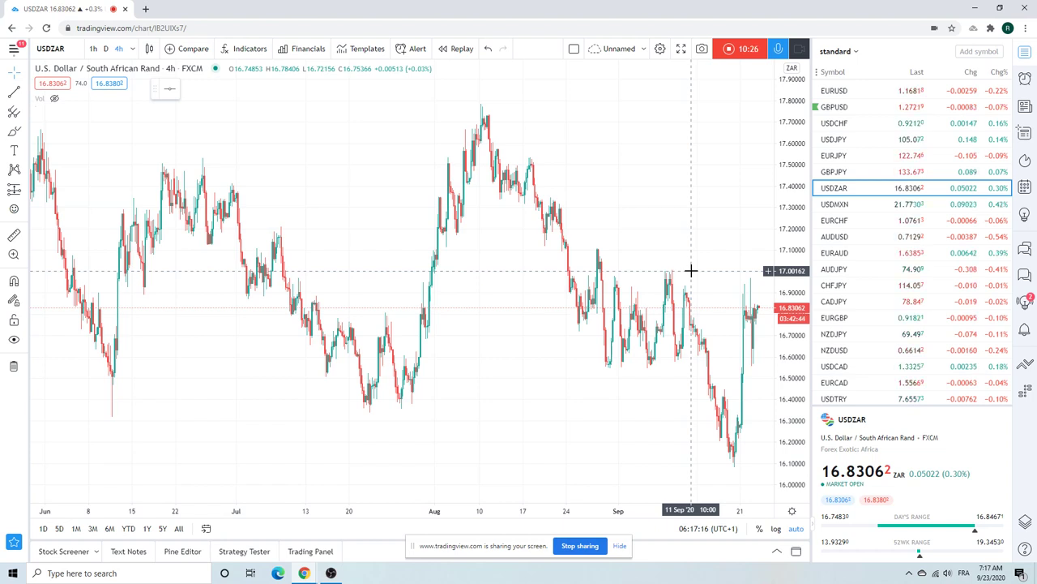
# Chart USDMXN on daily candles, zoomed to November 2019 through October 2020
pyautogui.click(837, 204)
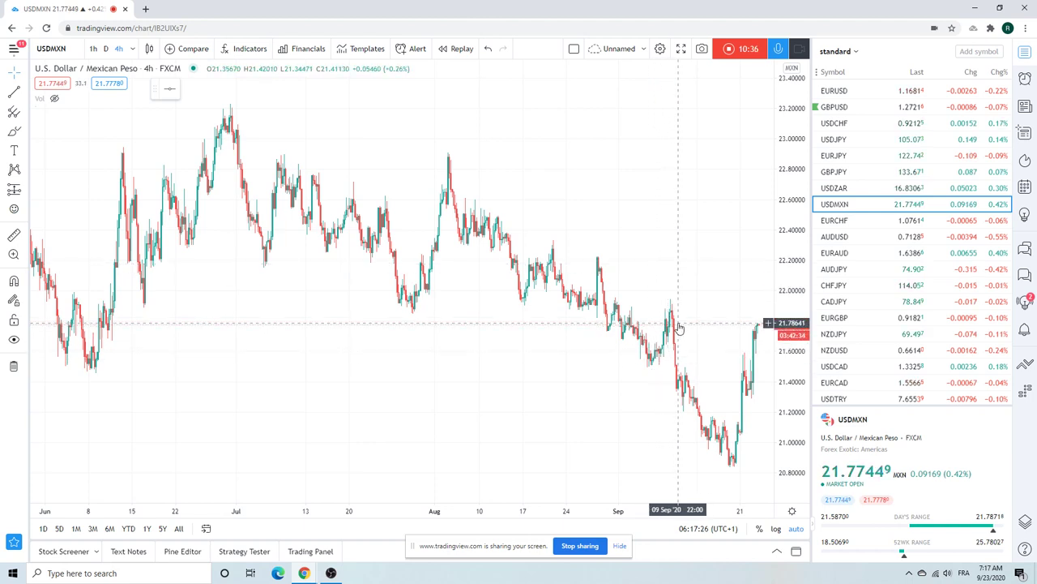
pyautogui.click(106, 49)
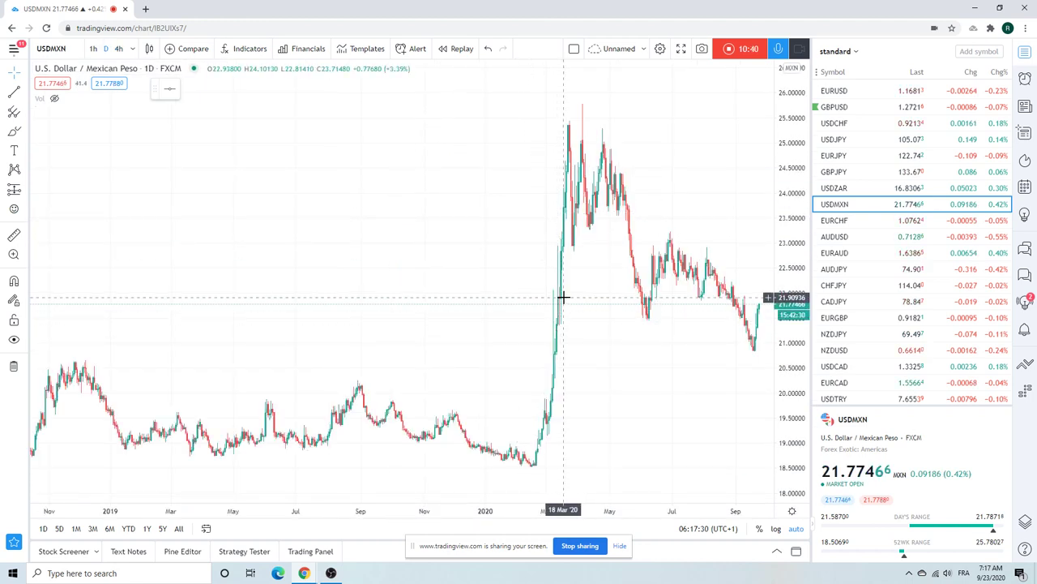
pyautogui.scroll(5, 505, 340)
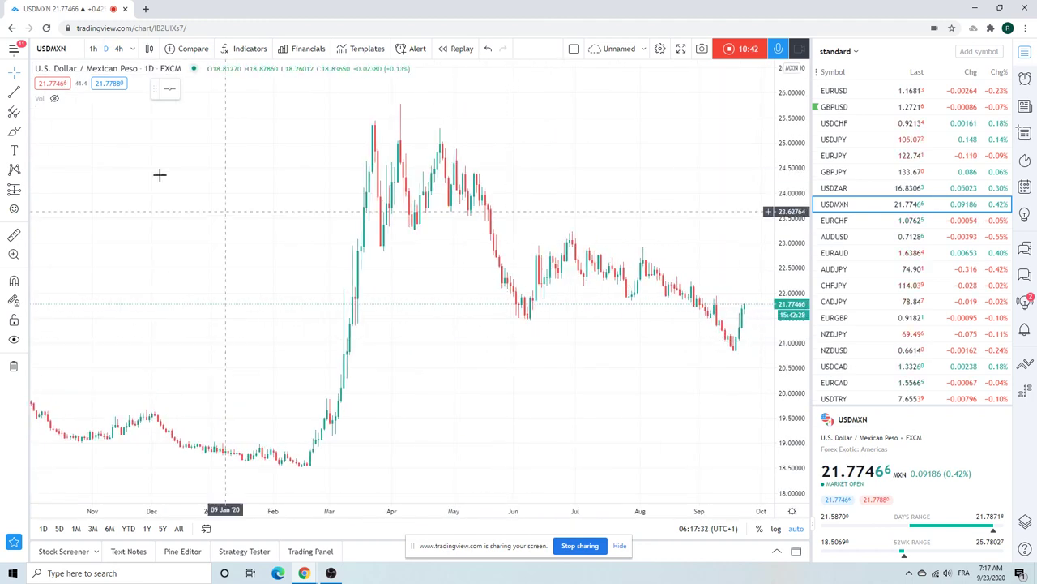
# Draw an extended line on USDMXN from the April peak to the late-July high, then show AUDUSD
pyautogui.click(25, 94)
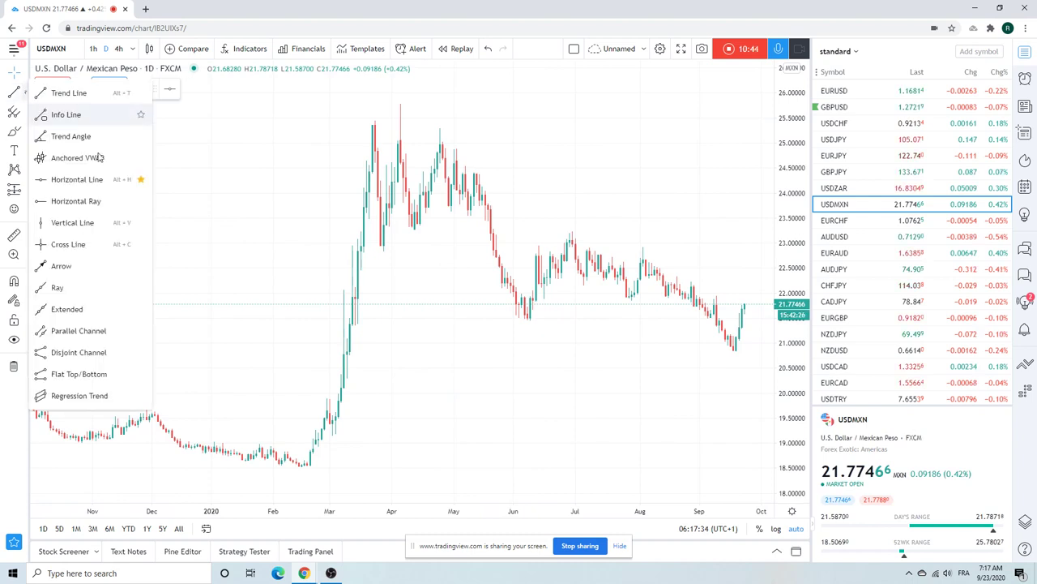
pyautogui.click(110, 308)
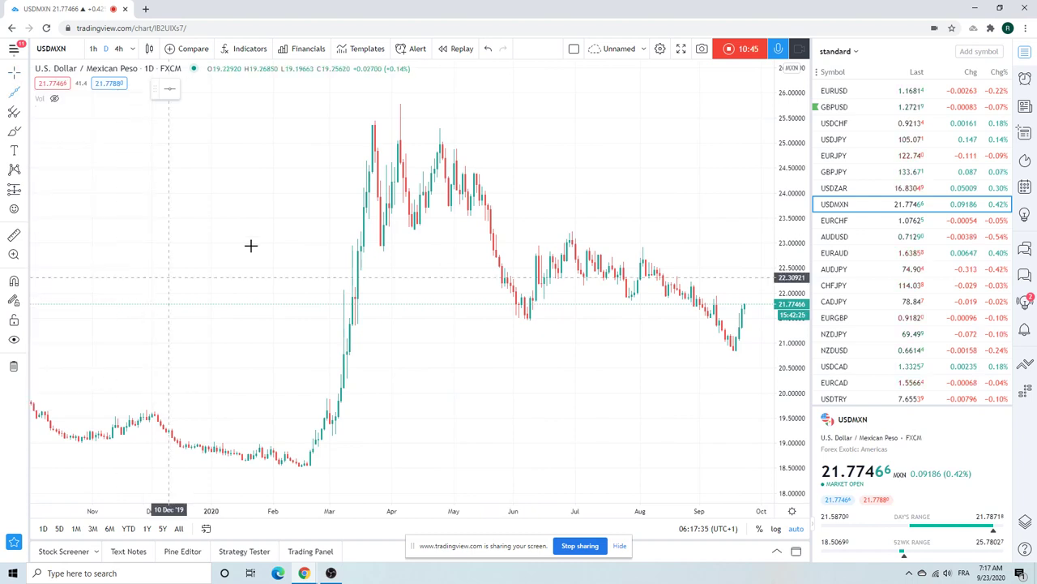
pyautogui.click(400, 101)
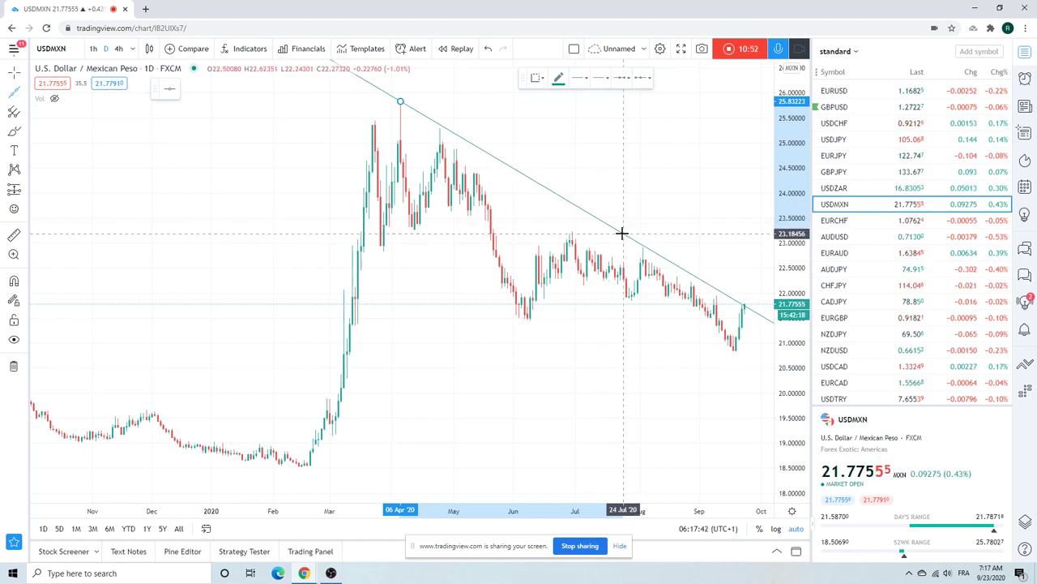
pyautogui.click(623, 234)
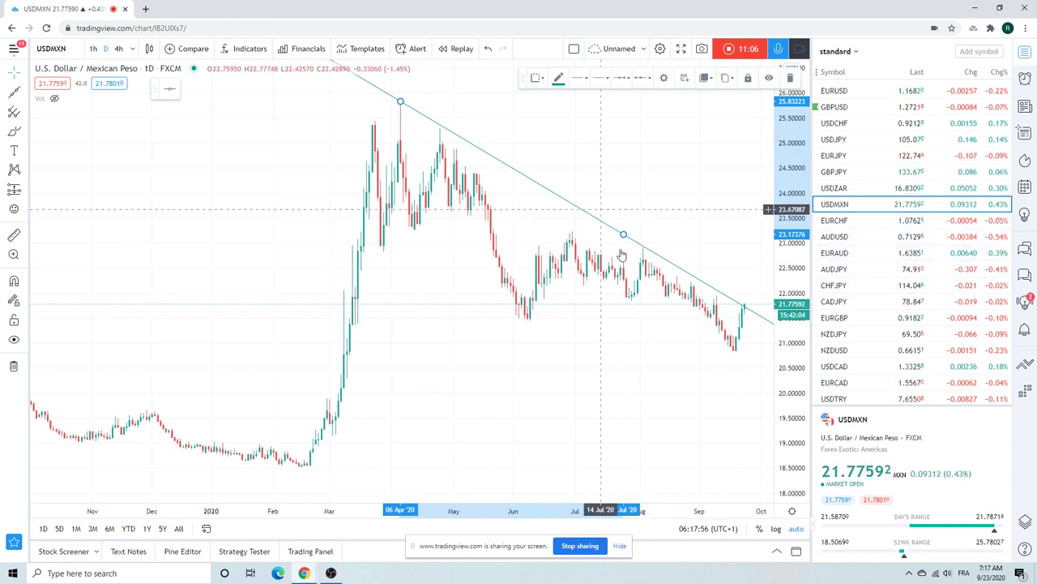
pyautogui.click(841, 237)
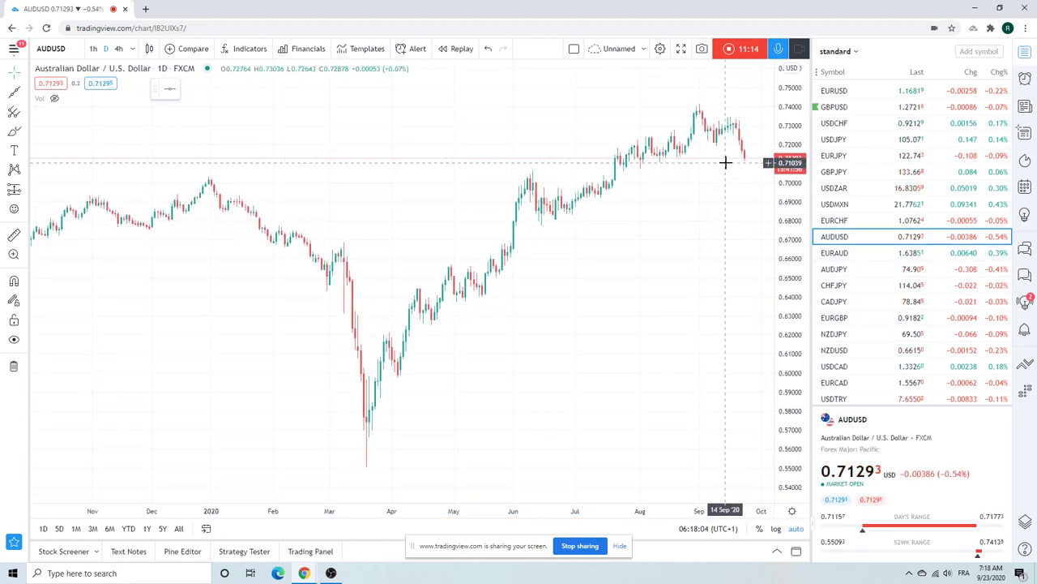
# View EURAUD on 1-hour candles zoomed out over September, then switch to NZDUSD
pyautogui.click(841, 253)
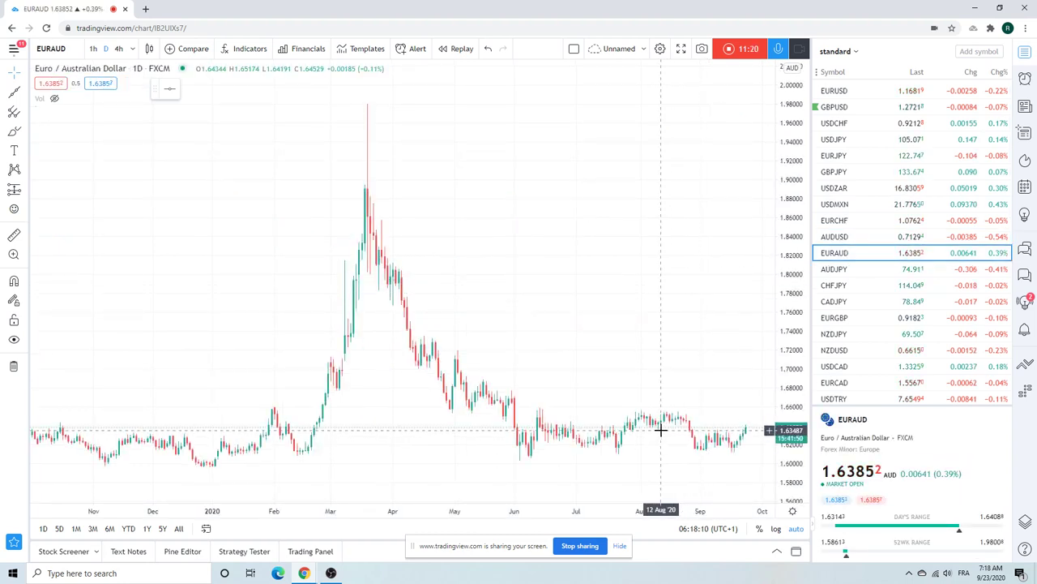
pyautogui.click(92, 49)
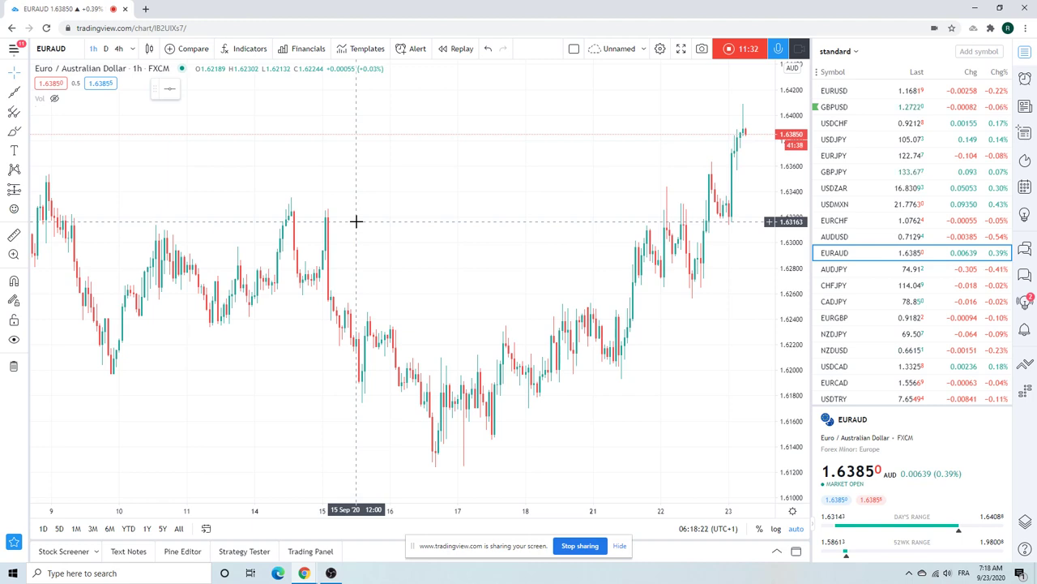
pyautogui.scroll(-3, 357, 220)
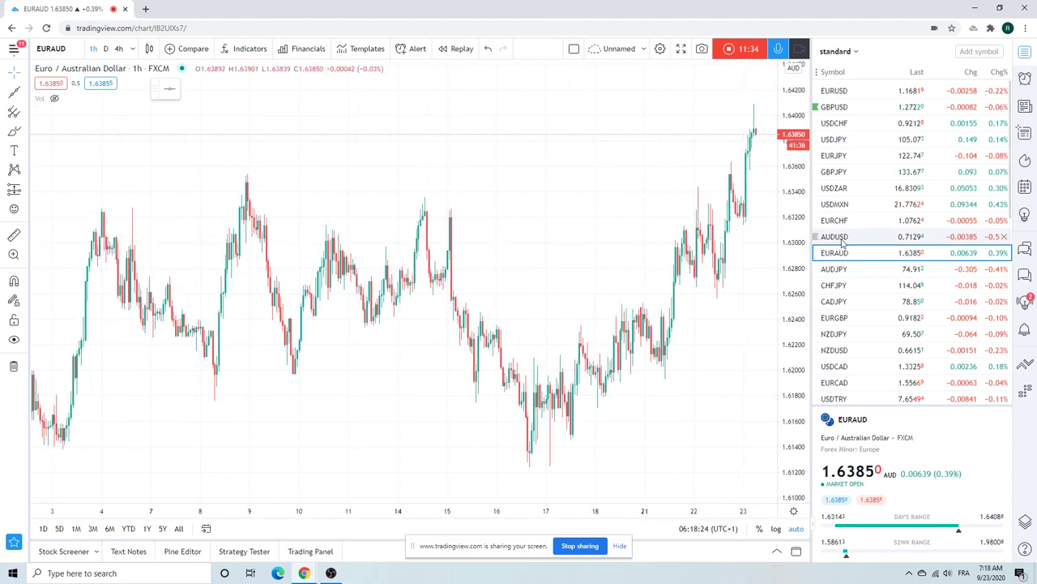
pyautogui.click(835, 349)
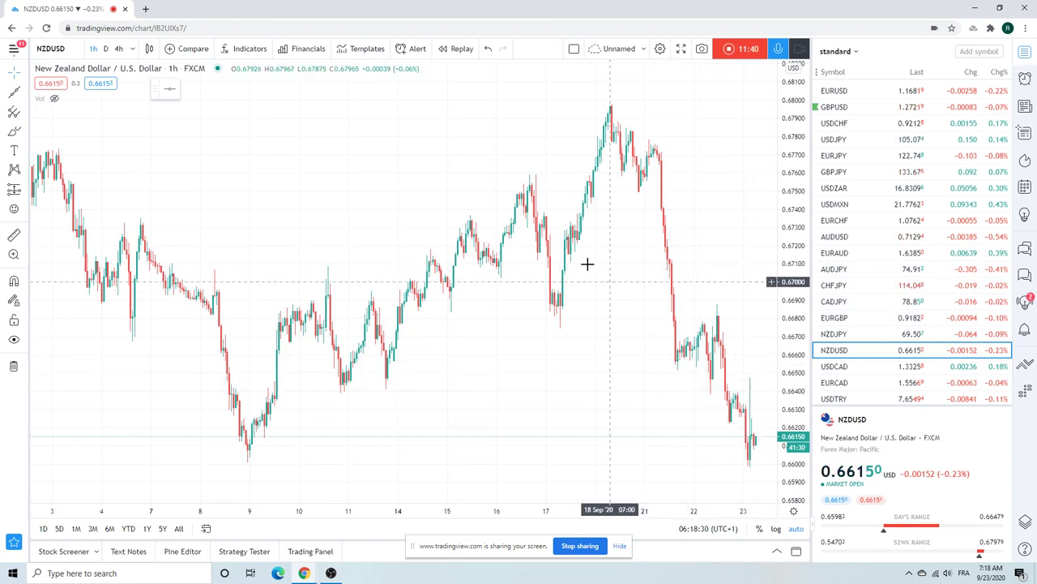
# Put NZDUSD on daily candles and zoom to span roughly April to October 2020
pyautogui.scroll(-3, 528, 227)
pyautogui.scroll(3, 518, 271)
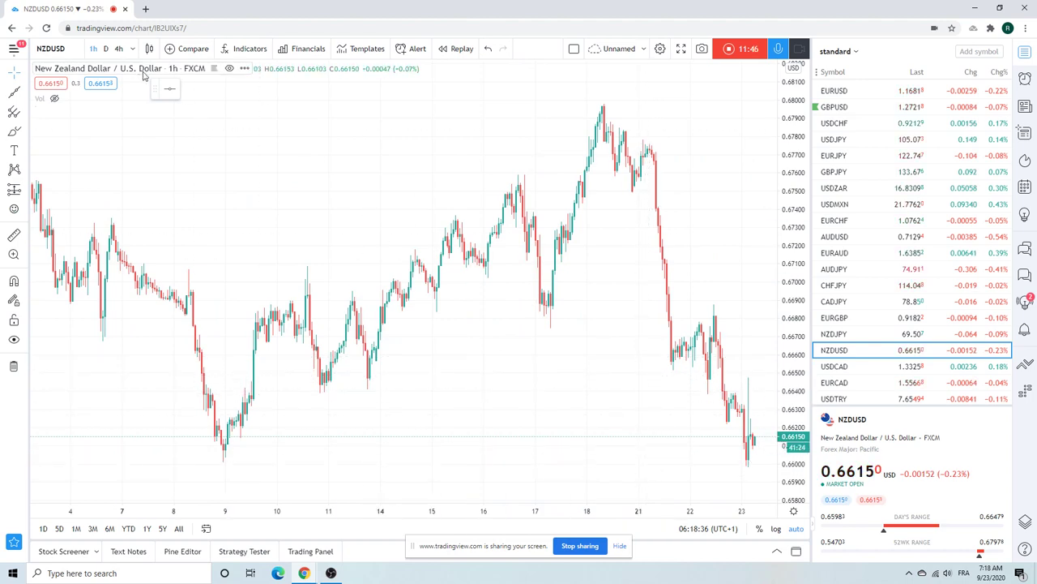
pyautogui.click(106, 49)
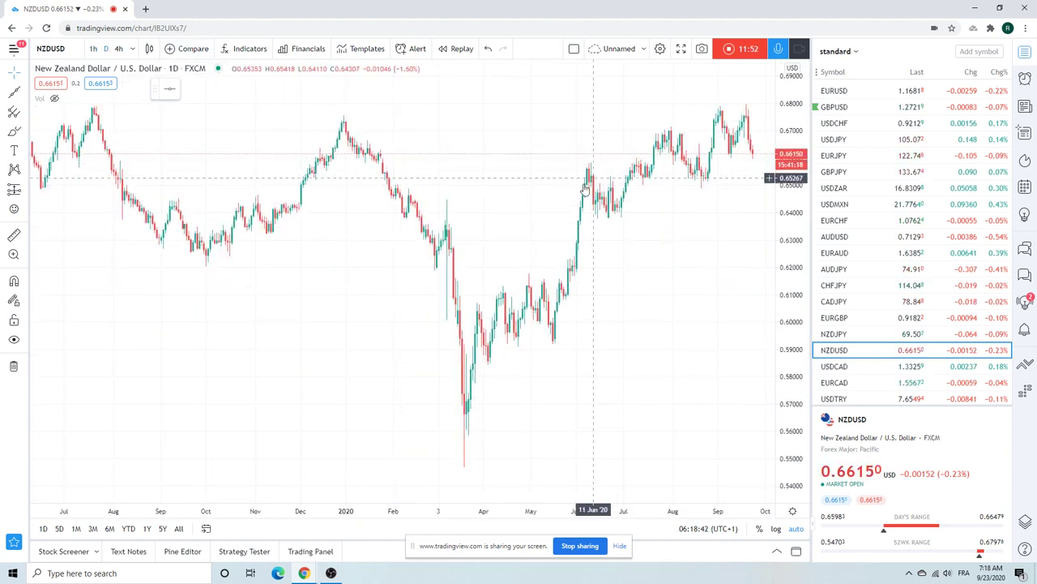
pyautogui.scroll(5, 567, 185)
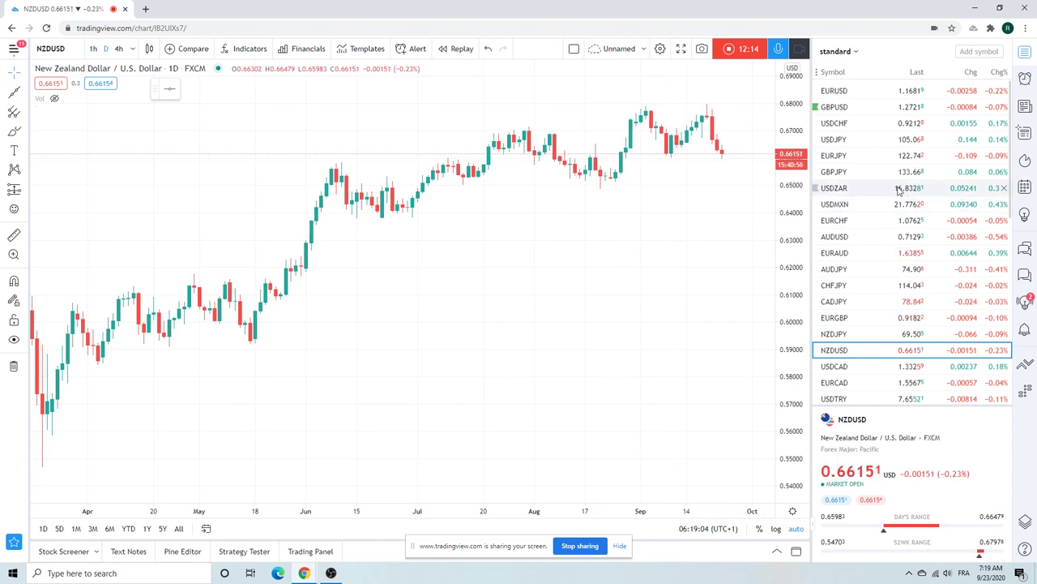
pyautogui.scroll(-3, 898, 189)
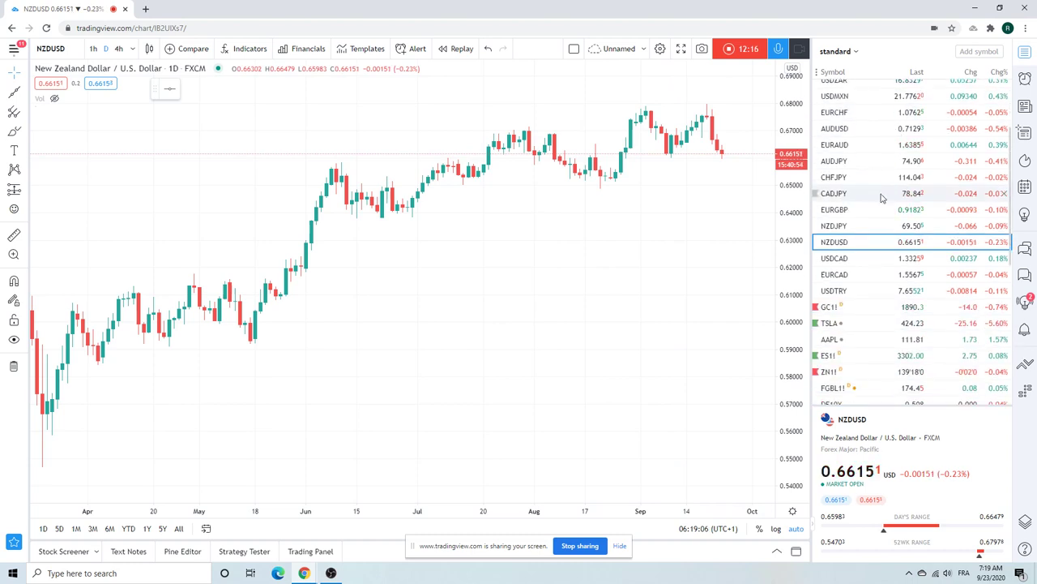
pyautogui.scroll(-3, 887, 260)
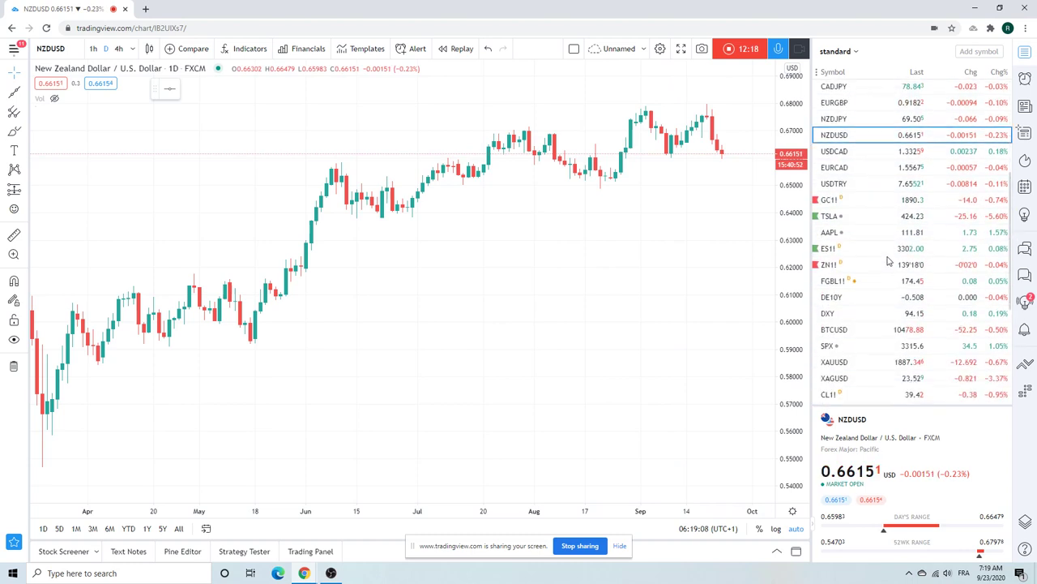
pyautogui.scroll(1, 889, 261)
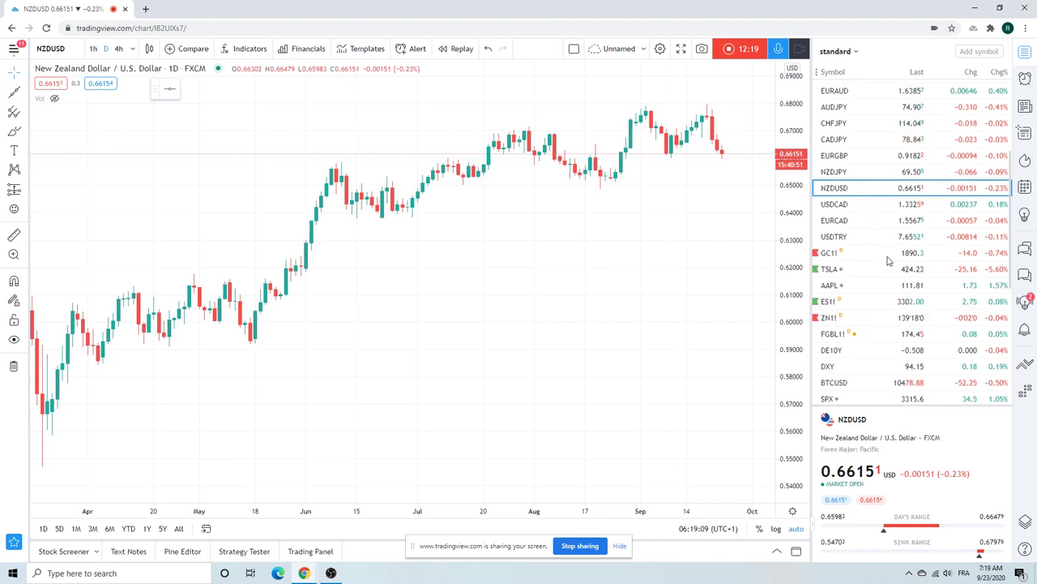
# Switch the chart from NZDUSD to ES1! S&P 500 E-mini Futures on daily candles
pyautogui.click(874, 301)
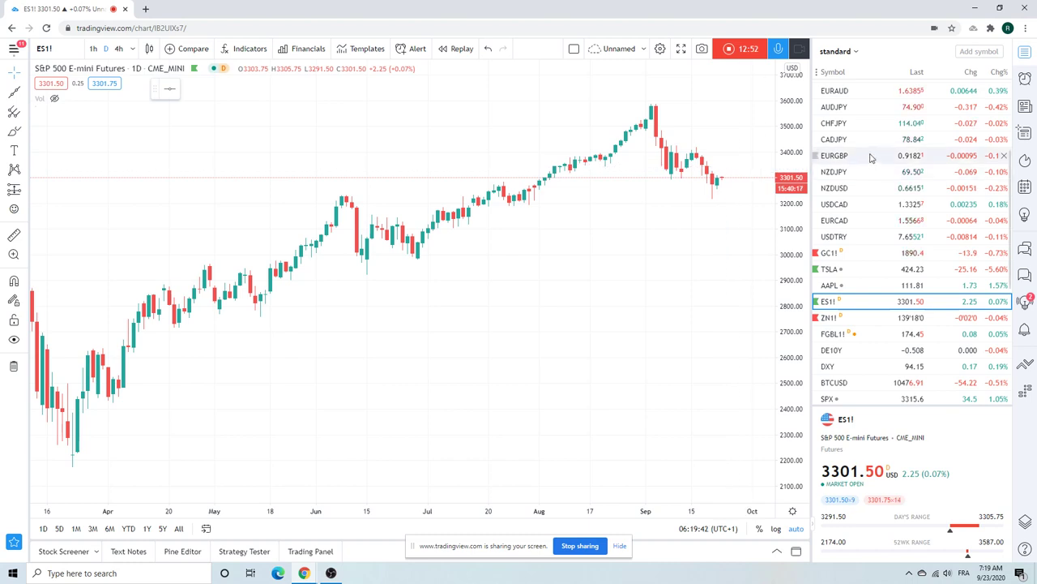
pyautogui.scroll(-2, 871, 156)
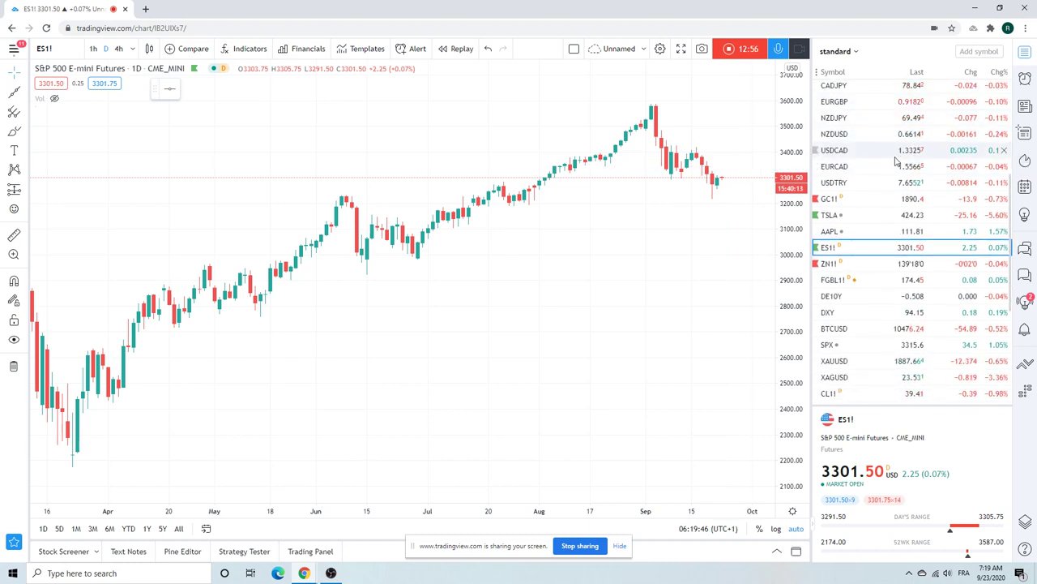
# Open the BTCUSD bitcoin daily chart and zoom around it
pyautogui.click(863, 333)
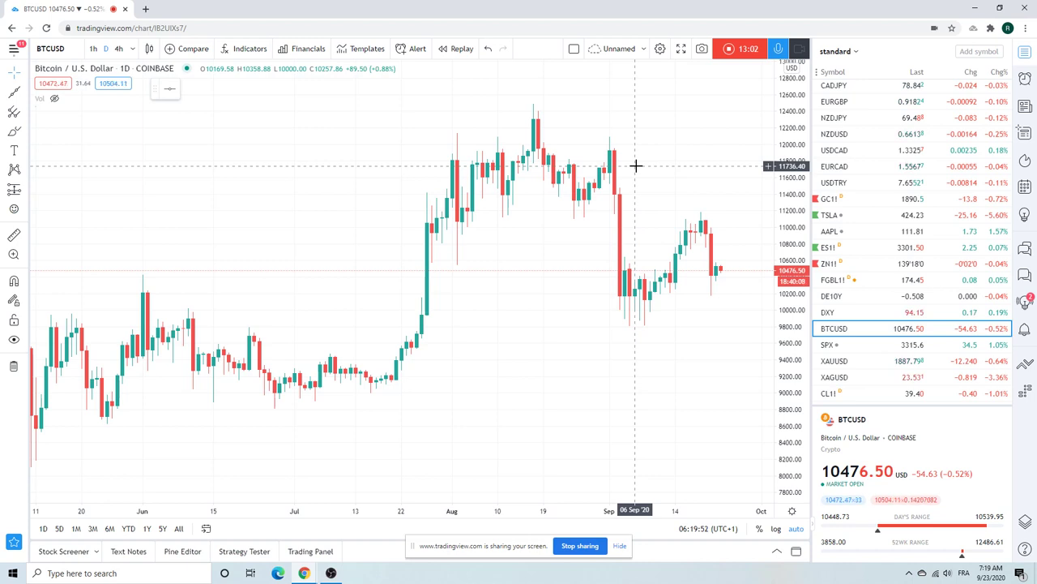
pyautogui.scroll(-2, 636, 165)
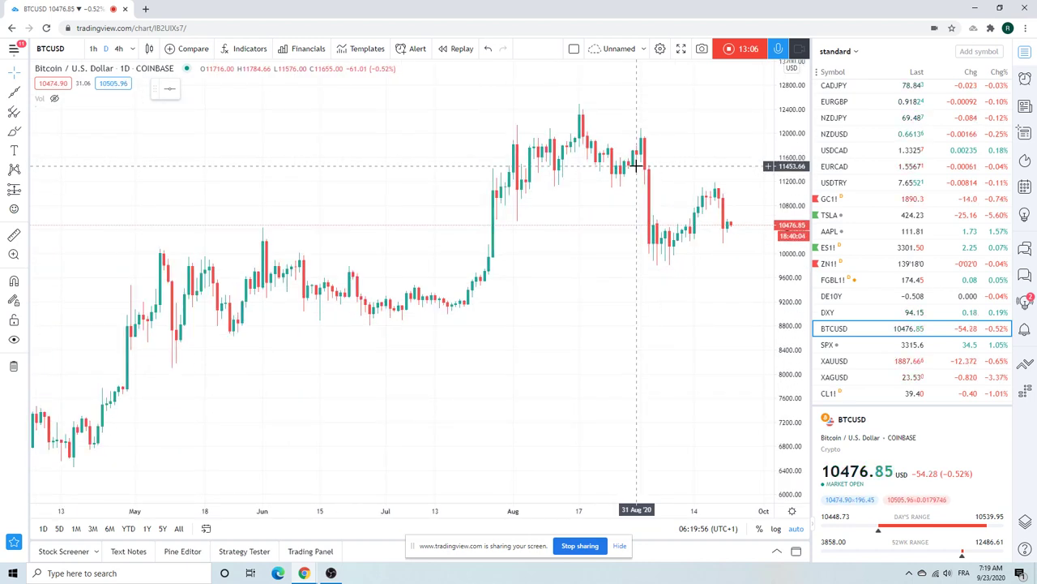
pyautogui.scroll(2, 636, 166)
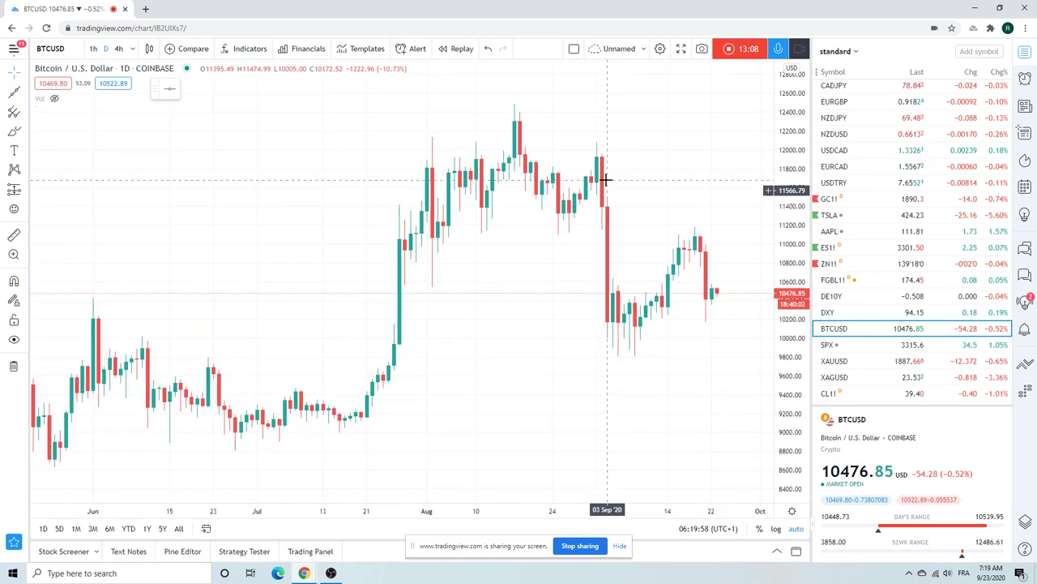
# Switch to the USDZAR daily chart and adjust the zoom
pyautogui.scroll(3, 851, 170)
pyautogui.click(847, 136)
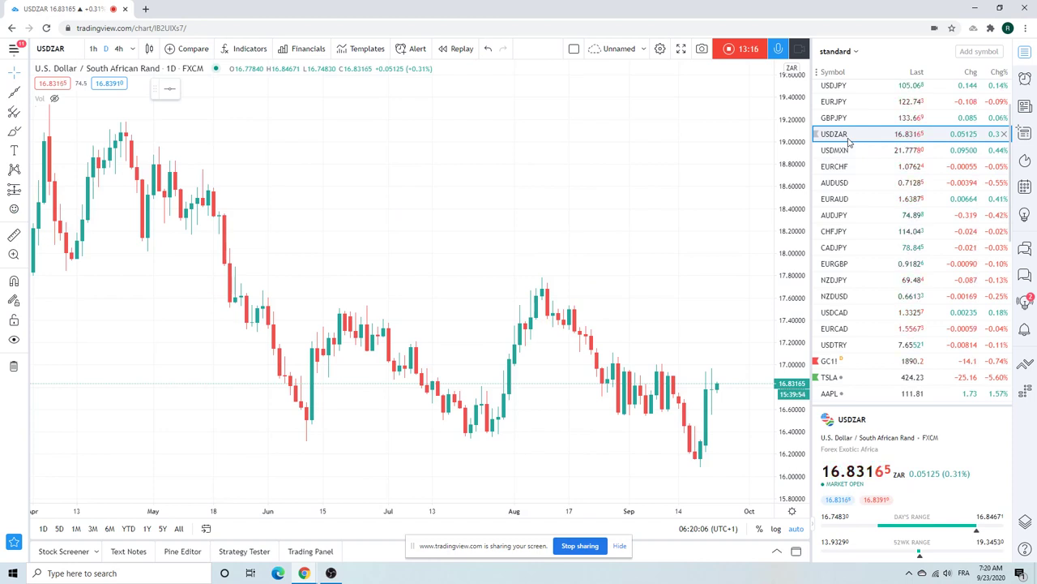
pyautogui.scroll(2, 849, 142)
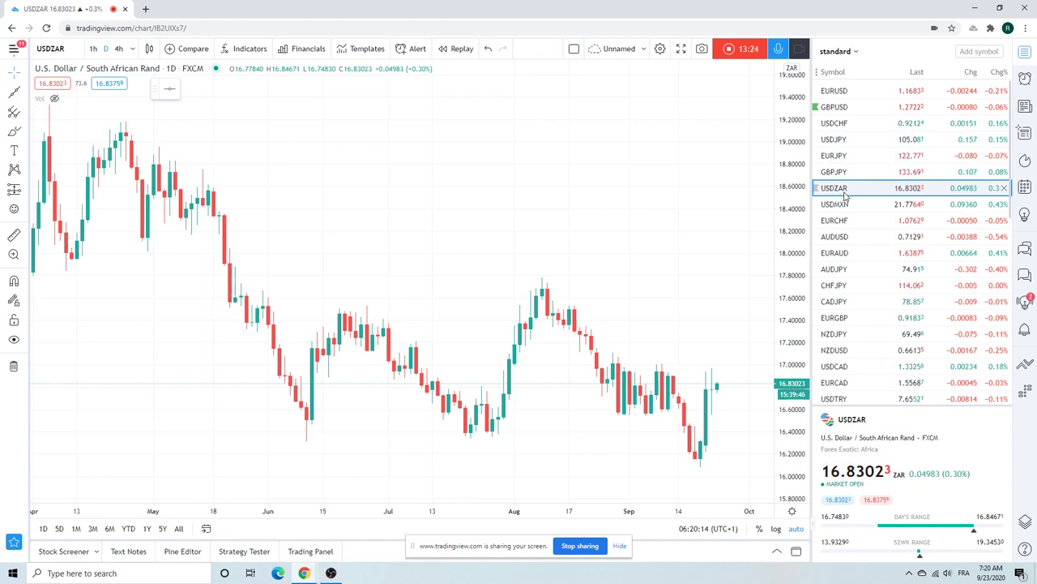
pyautogui.scroll(-4, 845, 196)
pyautogui.scroll(-2, 844, 195)
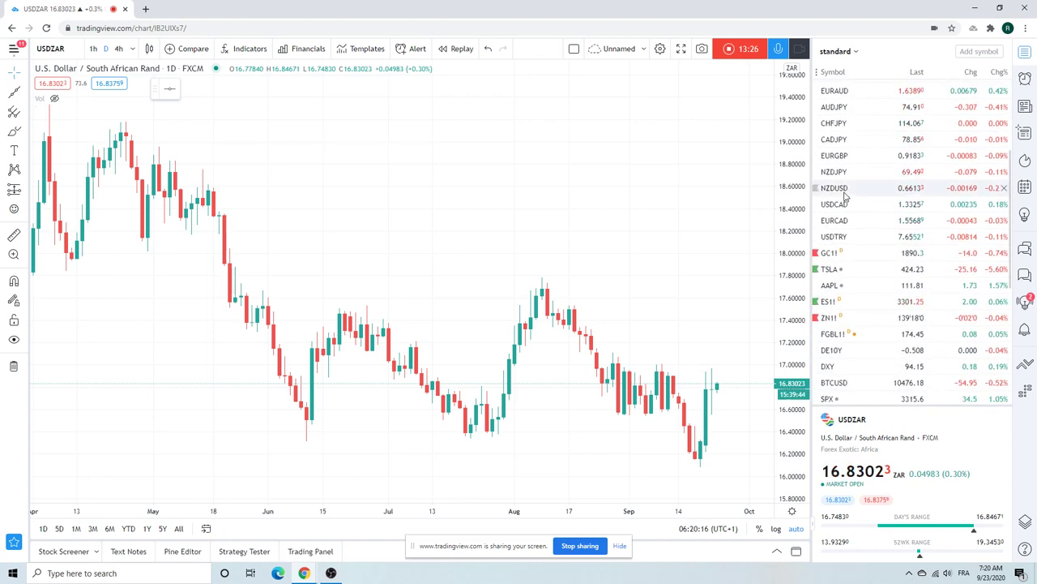
# Show the GC1! Gold Futures daily chart, then stop the screen recording
pyautogui.click(861, 252)
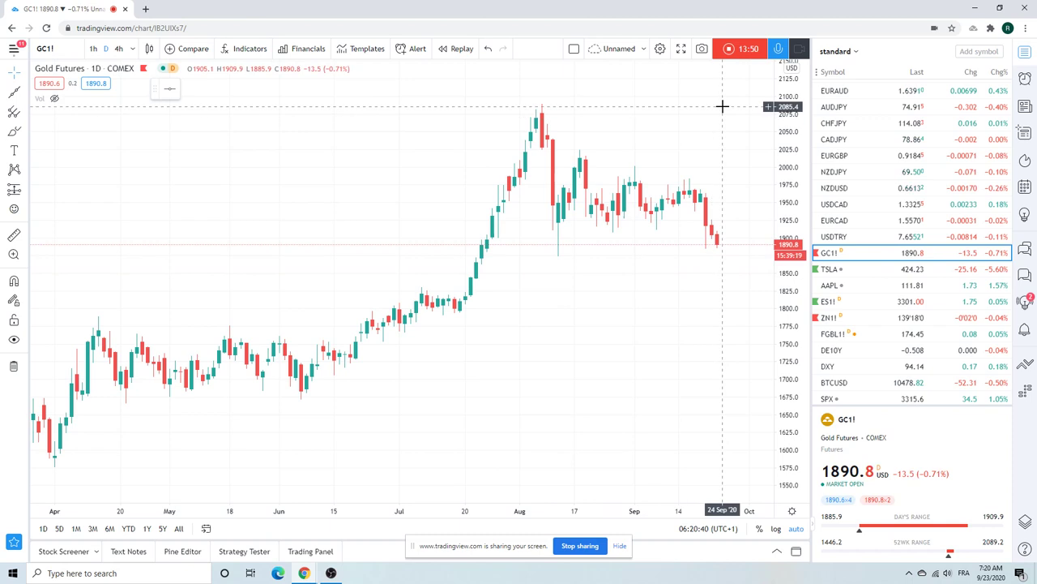
pyautogui.click(734, 48)
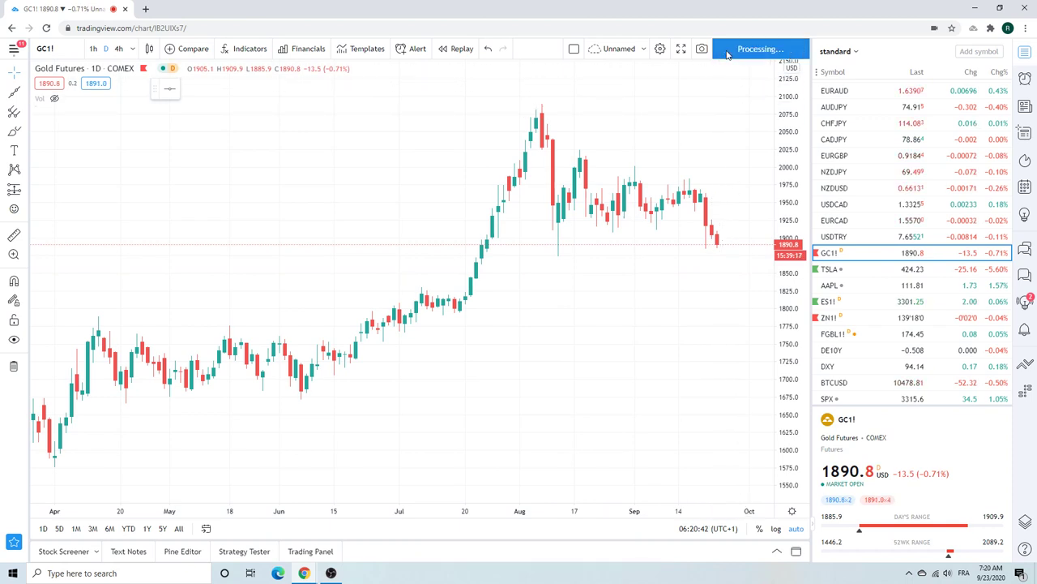